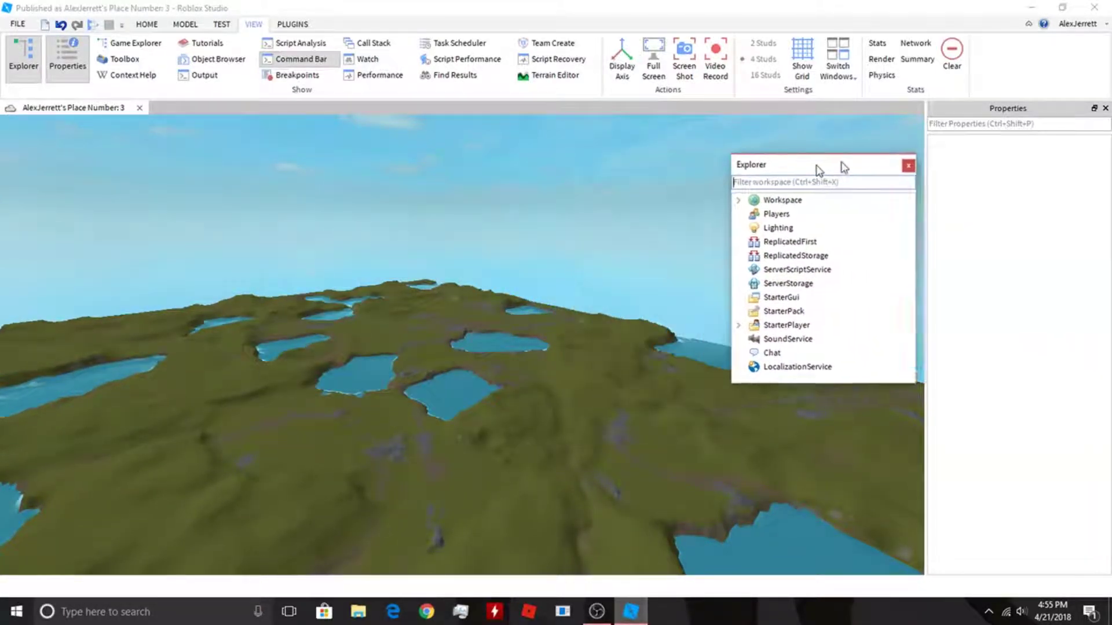
# Insert a SunRaysEffect into Lighting and set its Intensity to 0.4 and Spread to 1.5.
pyautogui.moveTo(633, 231); pyautogui.dragTo(633, 231, button='right')
pyautogui.moveTo(838, 219); pyautogui.dragTo(831, 218, button='right')
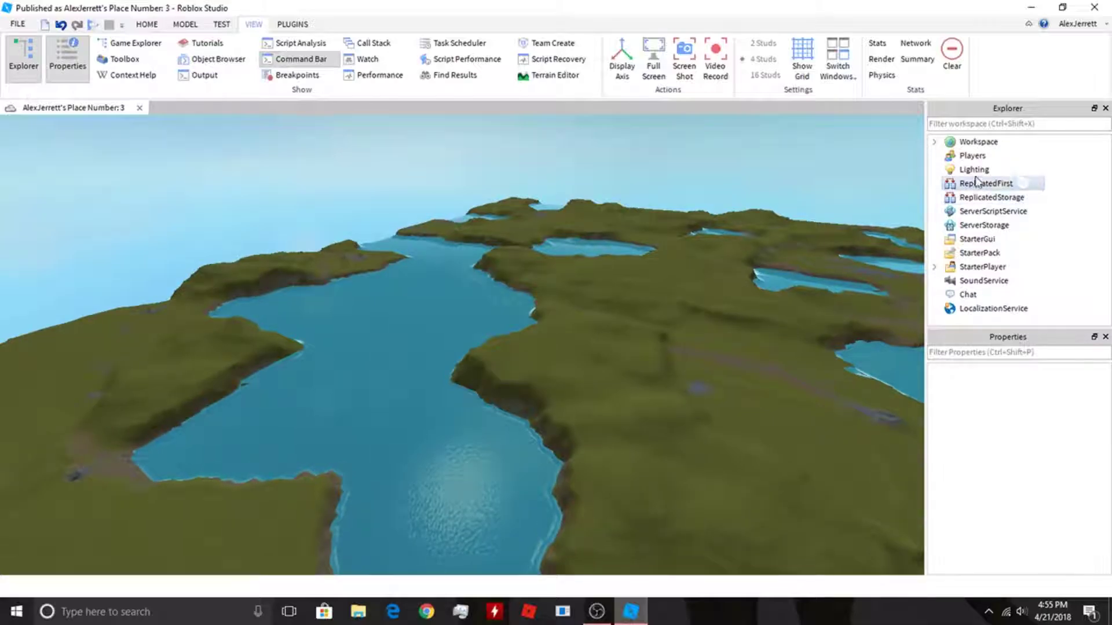
pyautogui.rightClick(975, 173)
pyautogui.moveTo(987, 402)
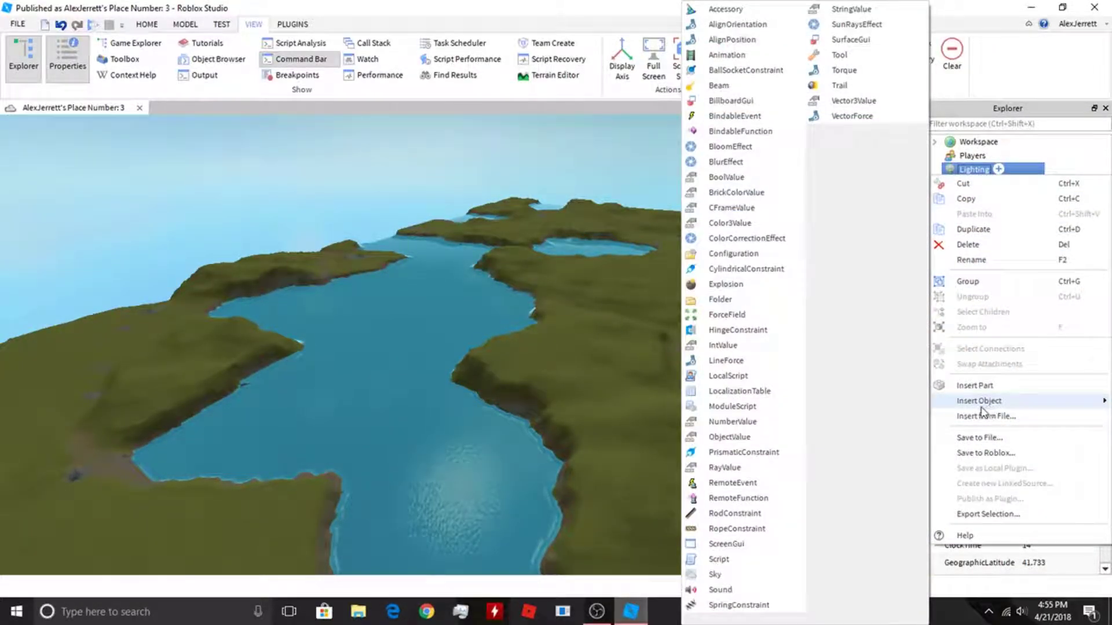
pyautogui.click(829, 26)
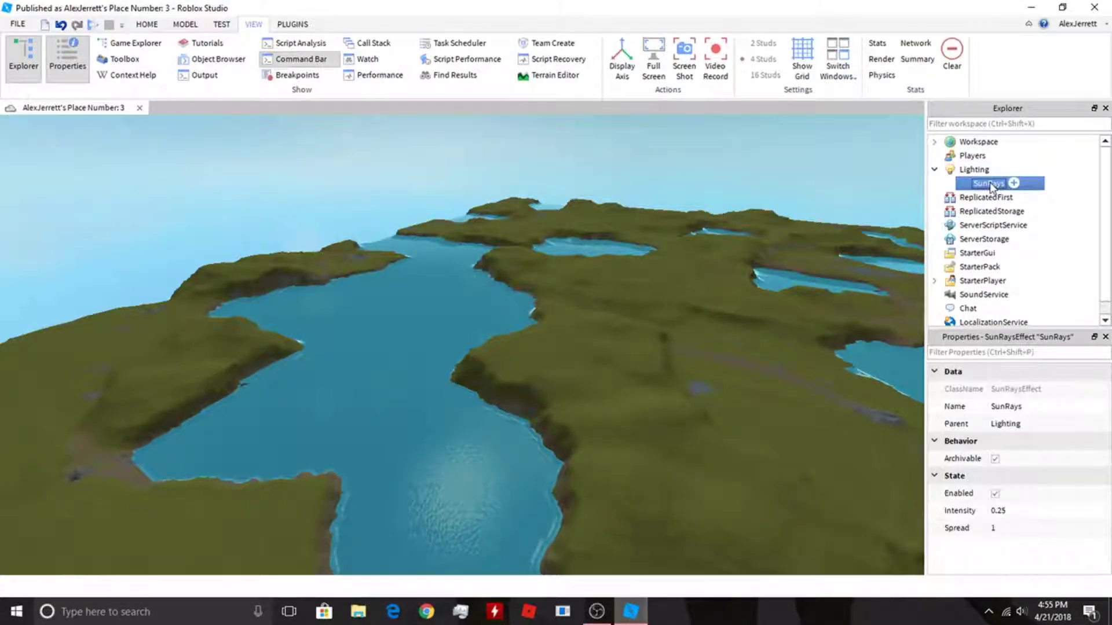
pyautogui.click(1030, 513)
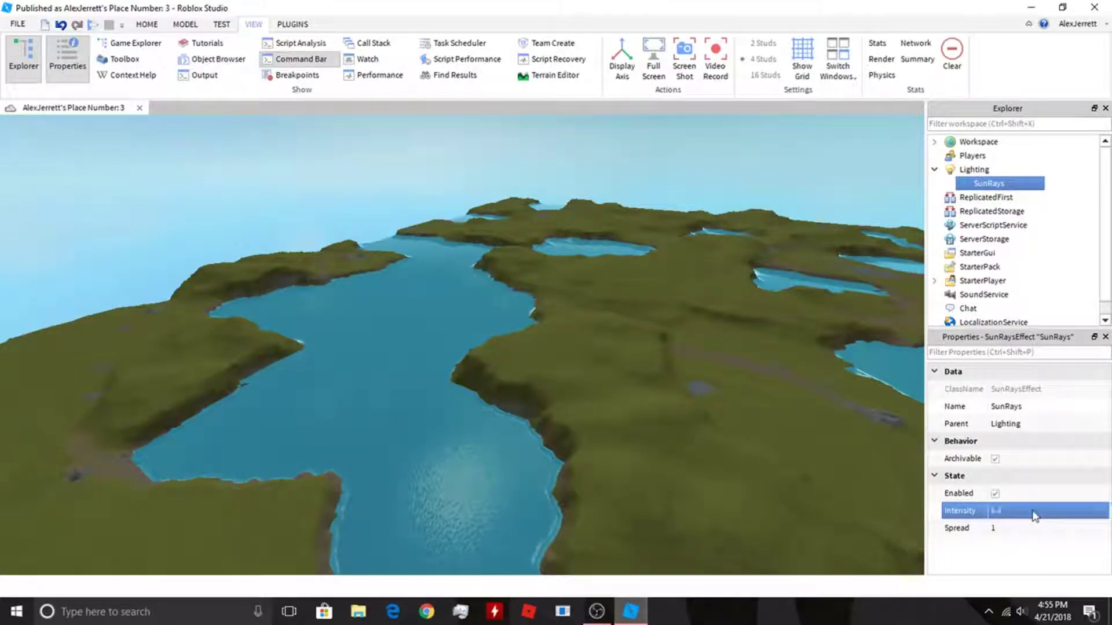
pyautogui.click(1004, 530)
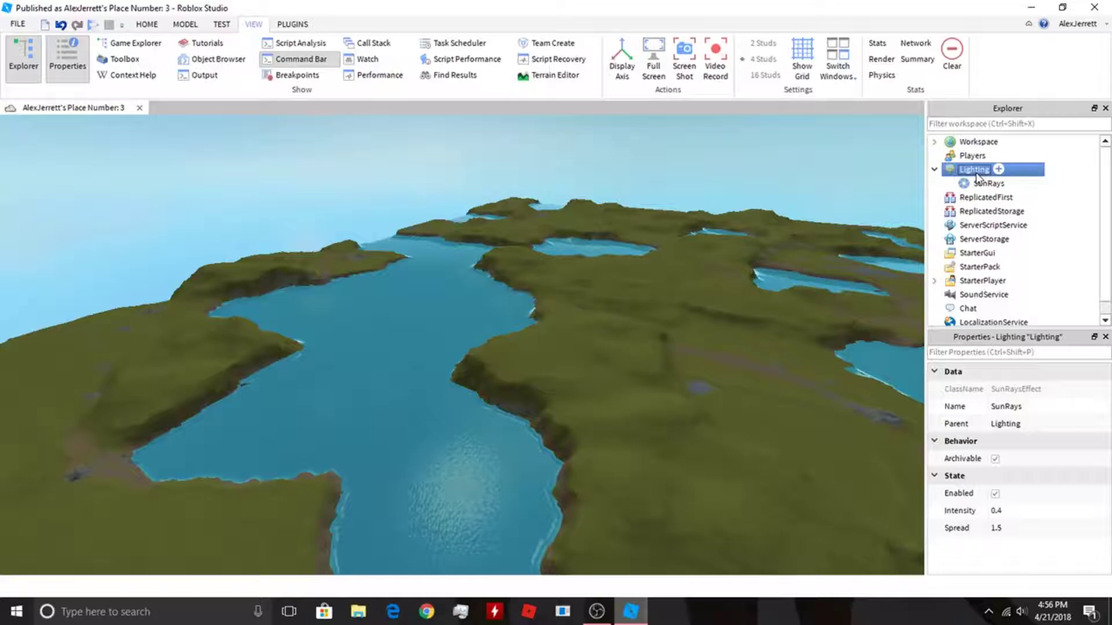
# Insert a BloomEffect into Lighting and set its Intensity to 0.45.
pyautogui.rightClick(977, 174)
pyautogui.moveTo(994, 398)
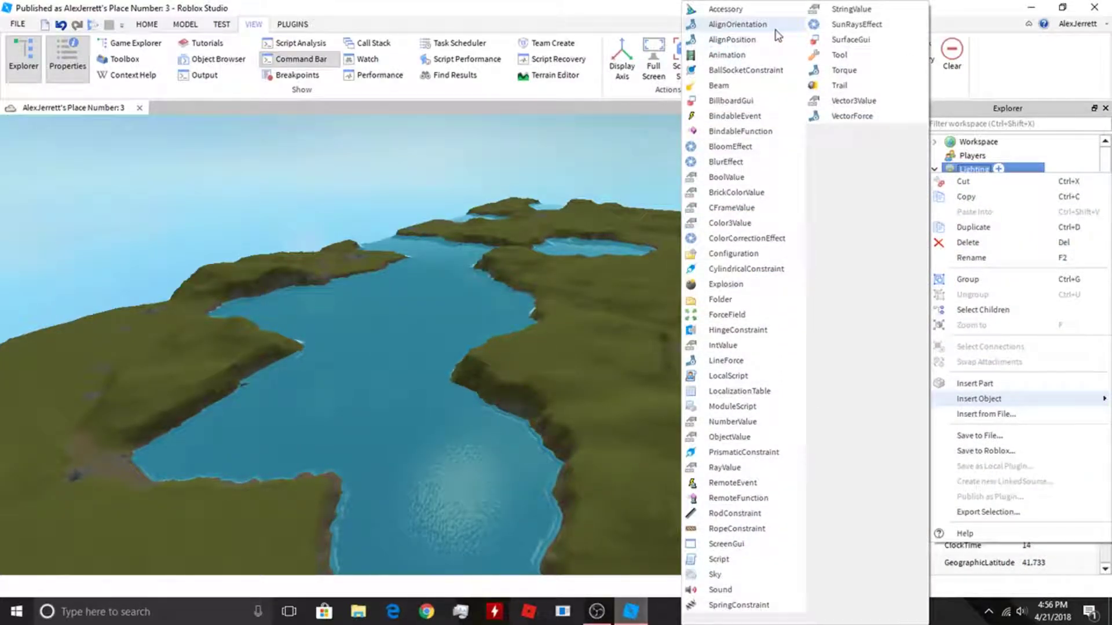
pyautogui.click(728, 151)
pyautogui.click(977, 184)
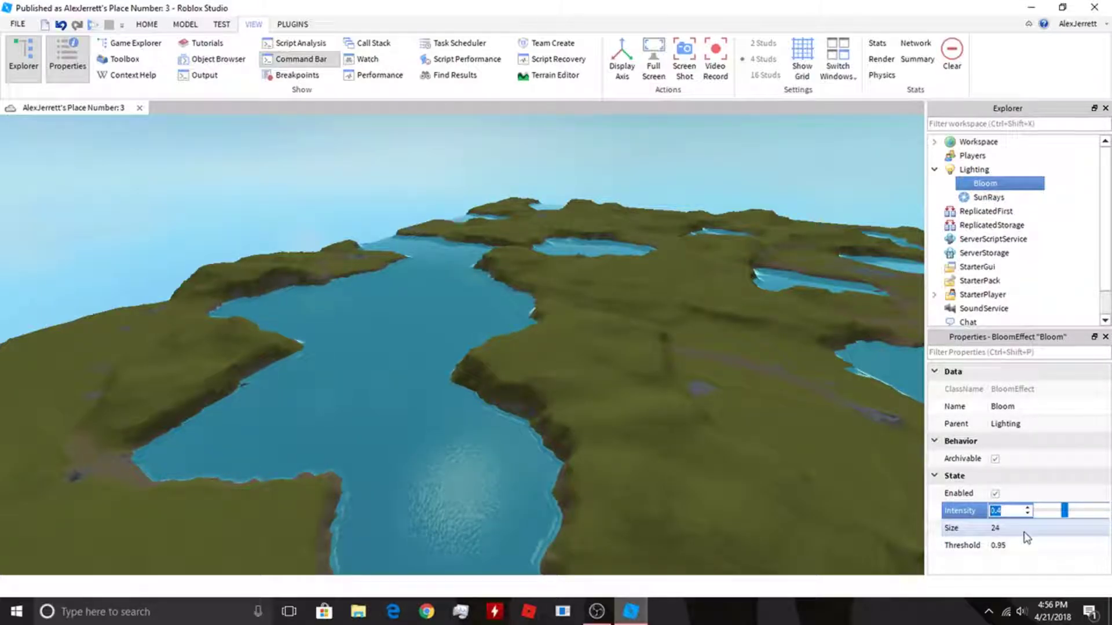
pyautogui.click(771, 365)
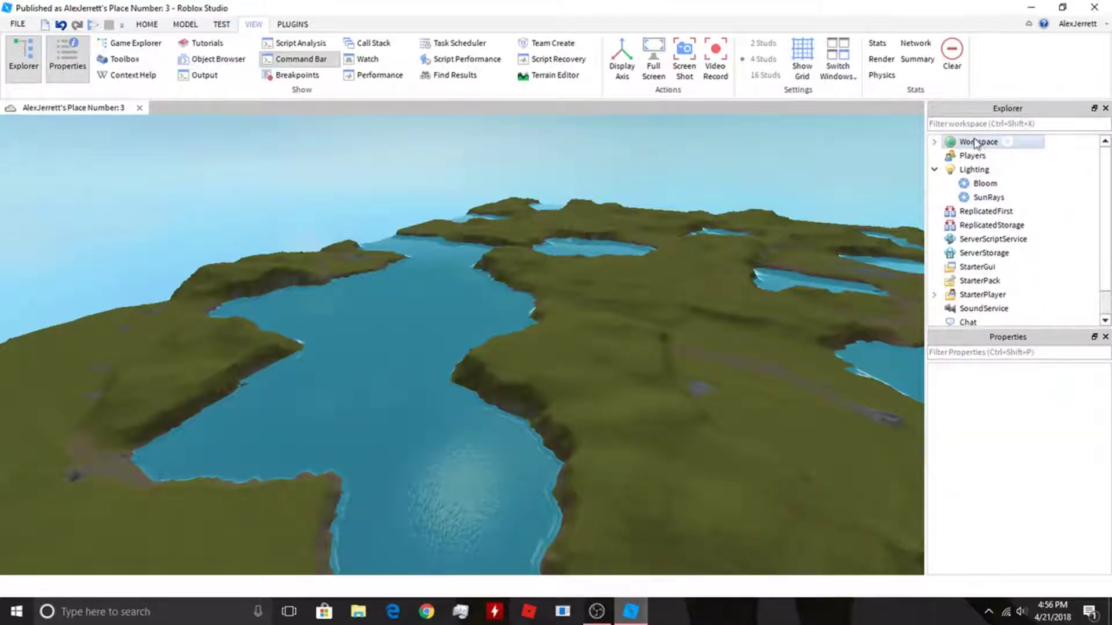
pyautogui.click(1009, 511)
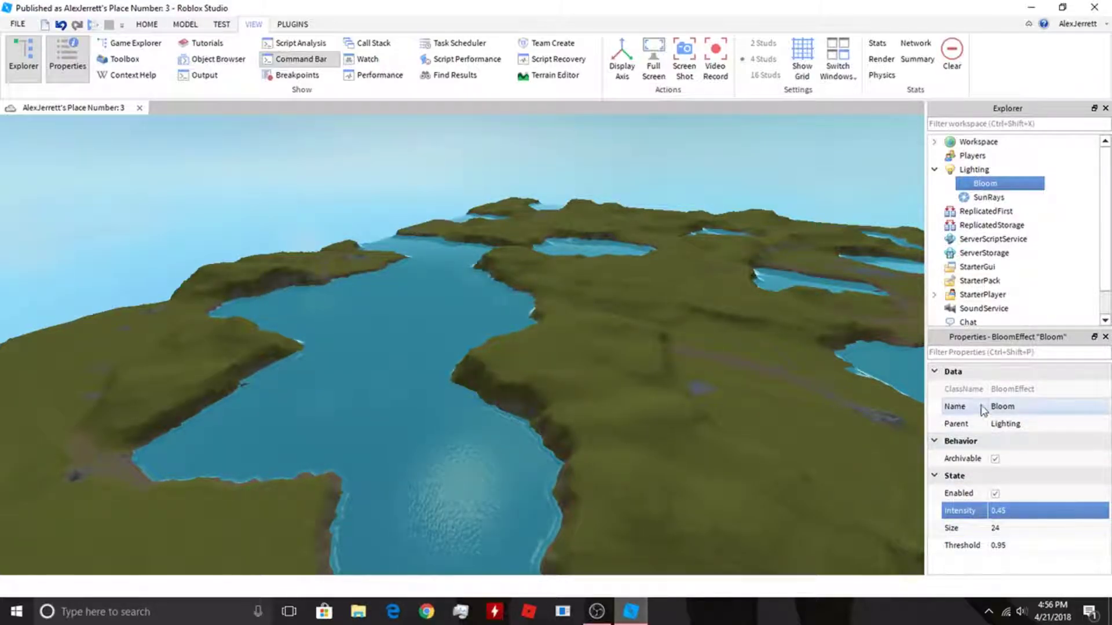
# Insert a BlurEffect into Lighting and set its Size to 5.
pyautogui.rightClick(973, 169)
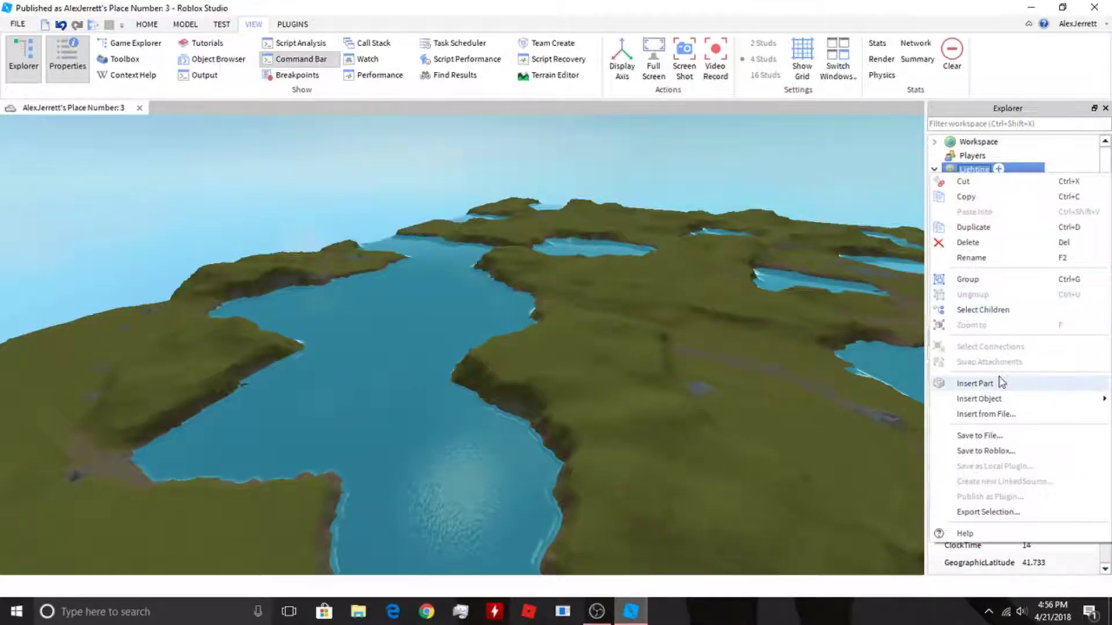
pyautogui.moveTo(997, 398)
pyautogui.click(730, 164)
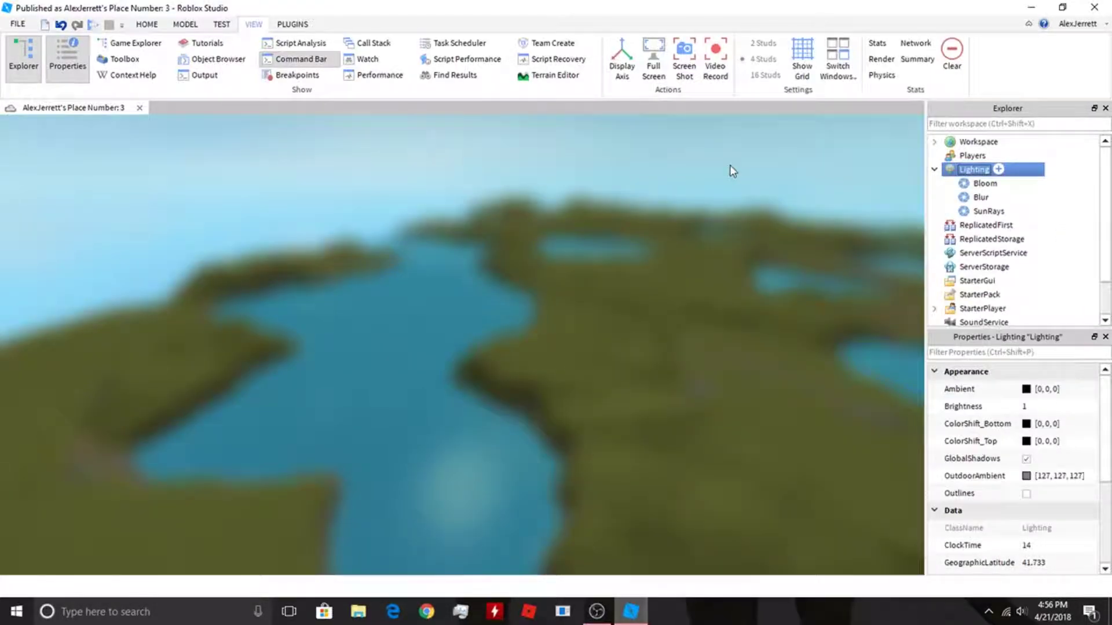
pyautogui.click(978, 198)
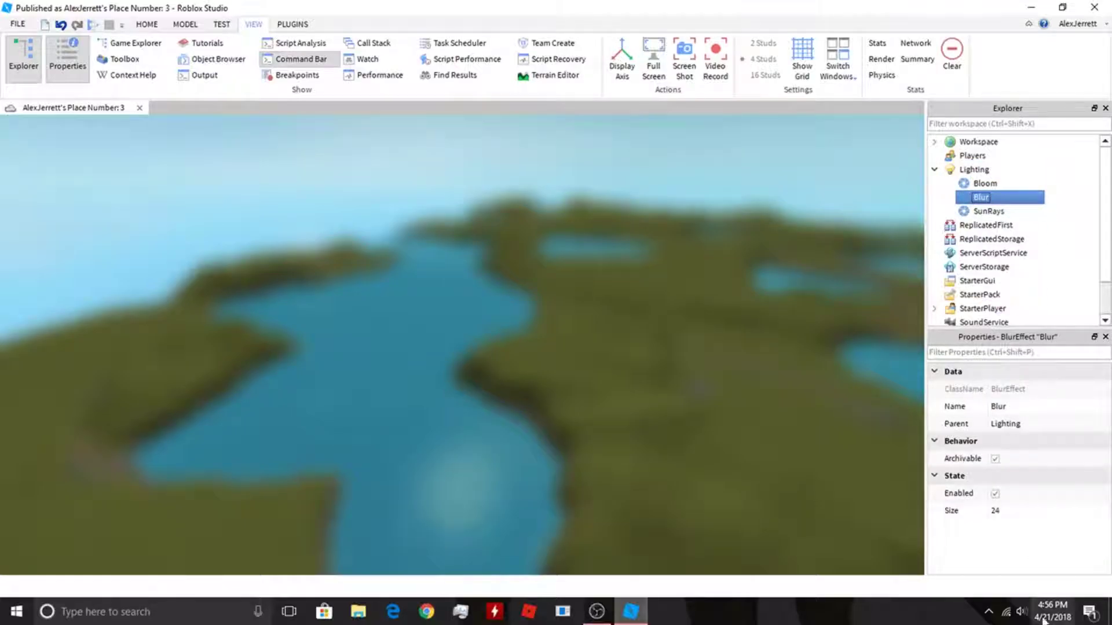
pyautogui.write('1')
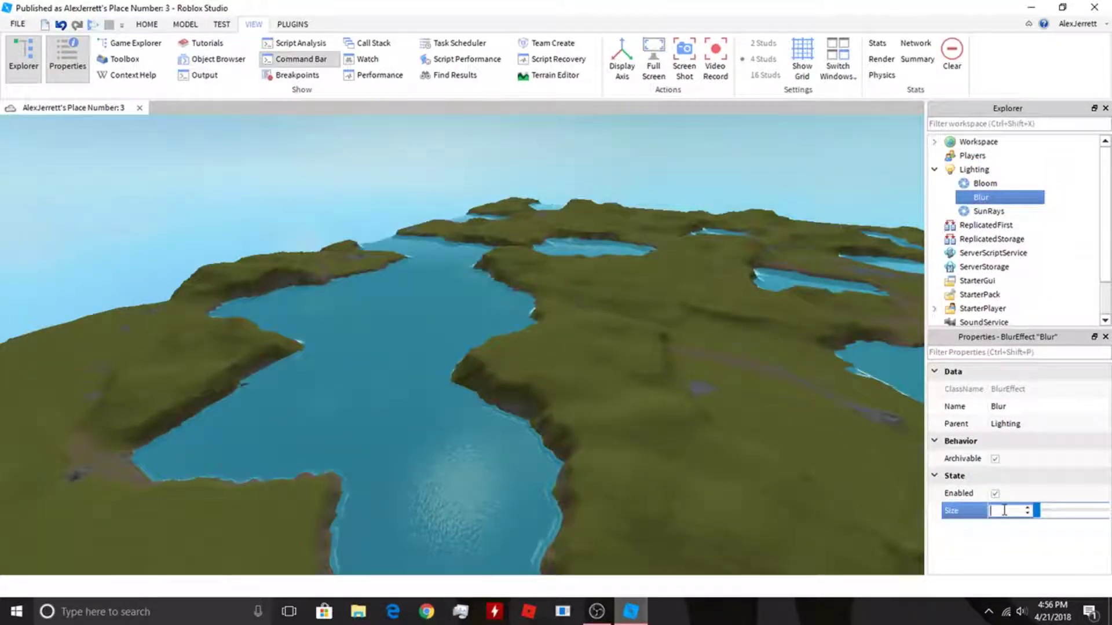
pyautogui.write('5')
pyautogui.click(705, 285)
# Playtest the place to examine the lighting effects around the character, and stop the test.
pyautogui.moveTo(704, 285); pyautogui.dragTo(701, 283, button='right')
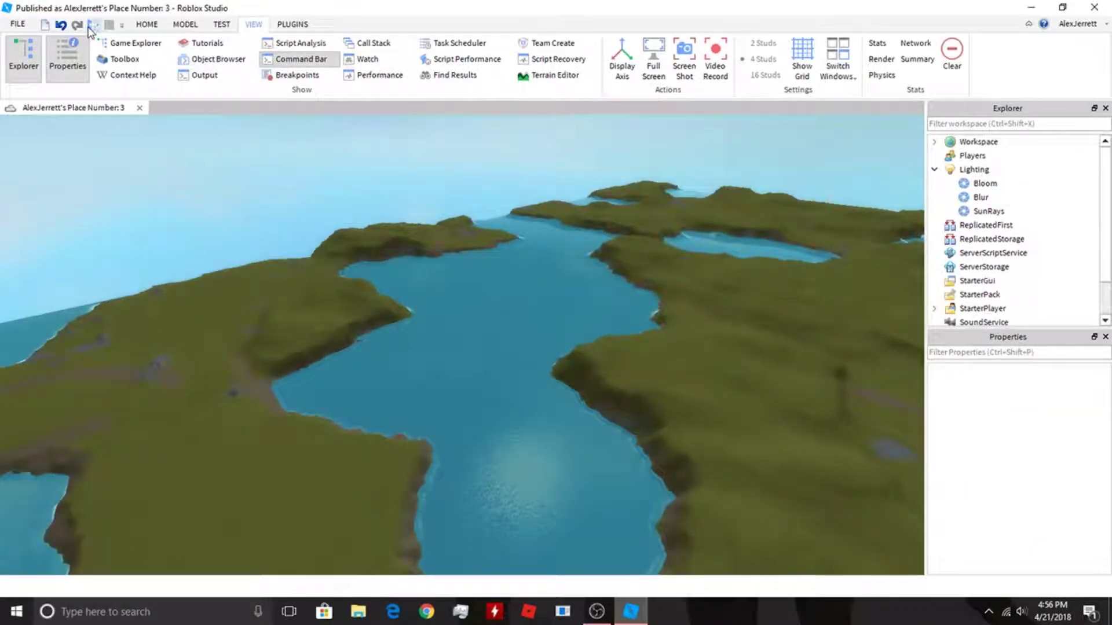
pyautogui.press('F5')
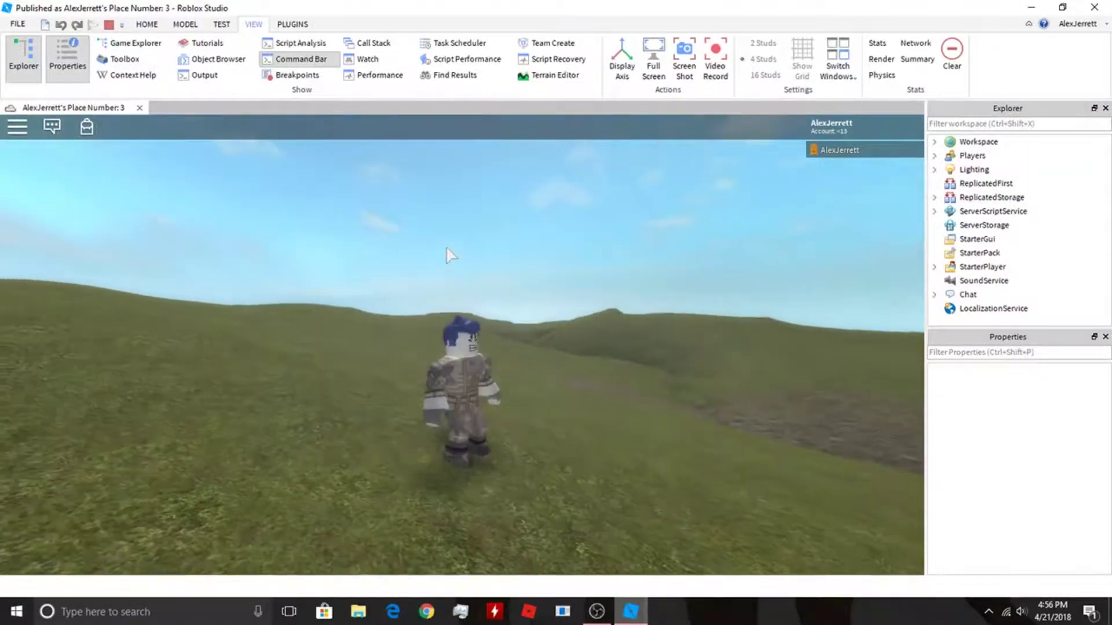
pyautogui.moveTo(446, 248)
pyautogui.mouseDown(button='right')
pyautogui.moveTo(437, 239)
pyautogui.moveTo(440, 248)
pyautogui.mouseUp(button='right')
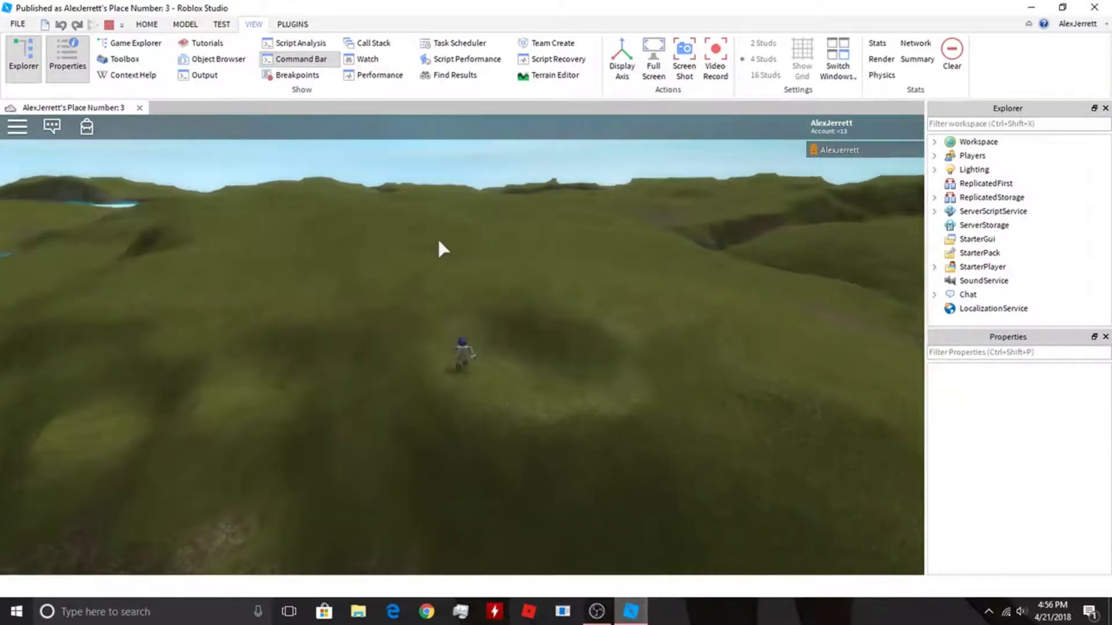
pyautogui.click(108, 24)
# Brighten the WaterColor of the workspace's Terrain to 18, 134, 144.
pyautogui.moveTo(459, 183); pyautogui.dragTo(474, 186, button='right')
pyautogui.click(934, 170)
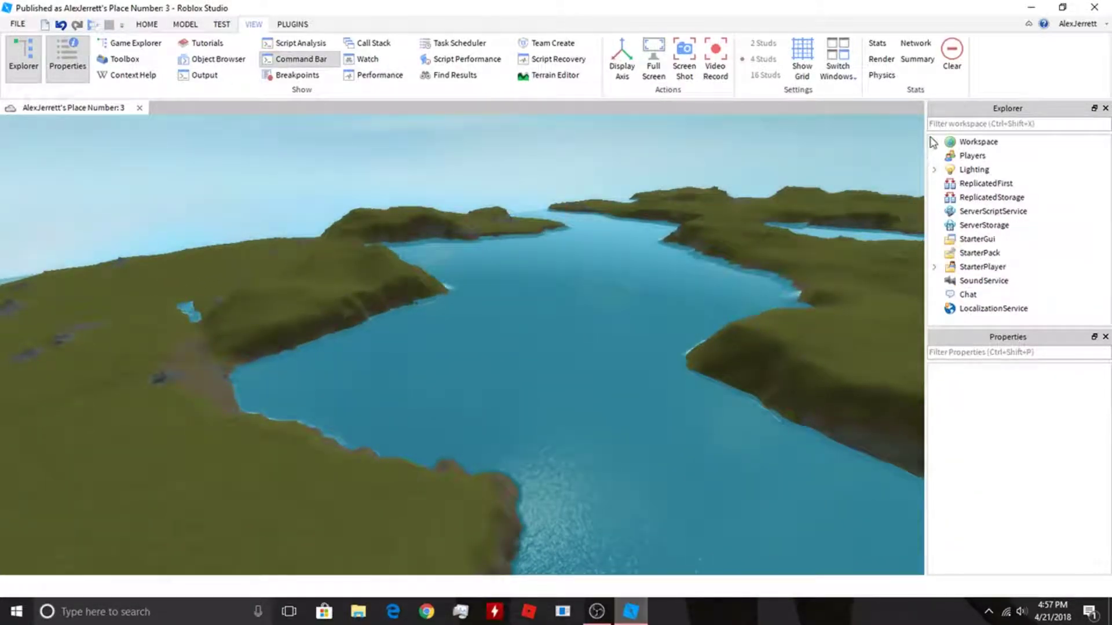
pyautogui.click(934, 142)
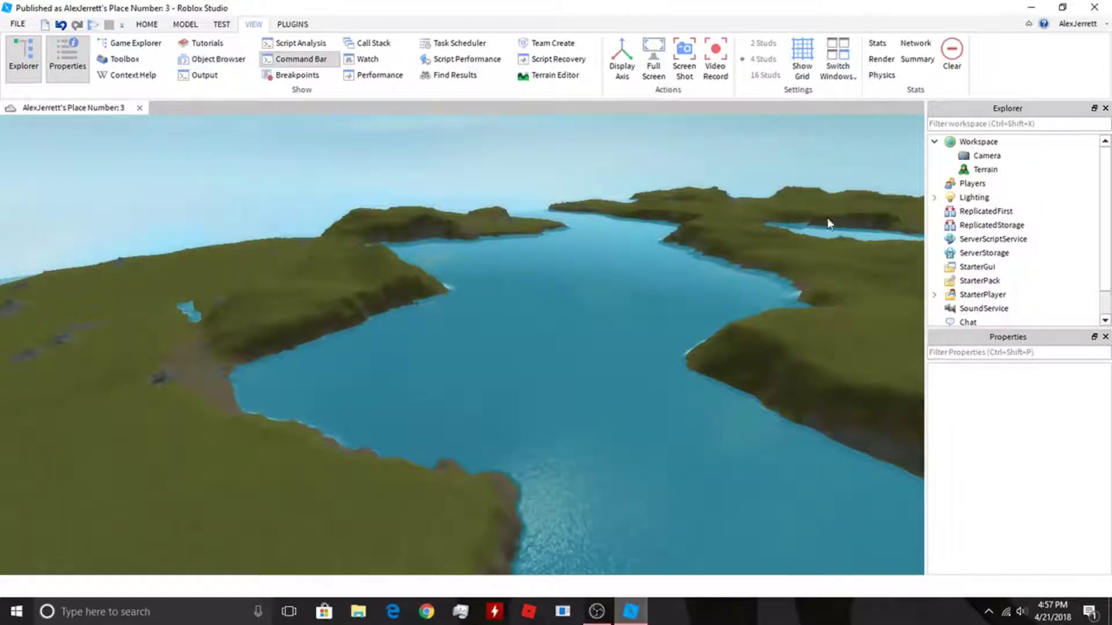
pyautogui.click(985, 169)
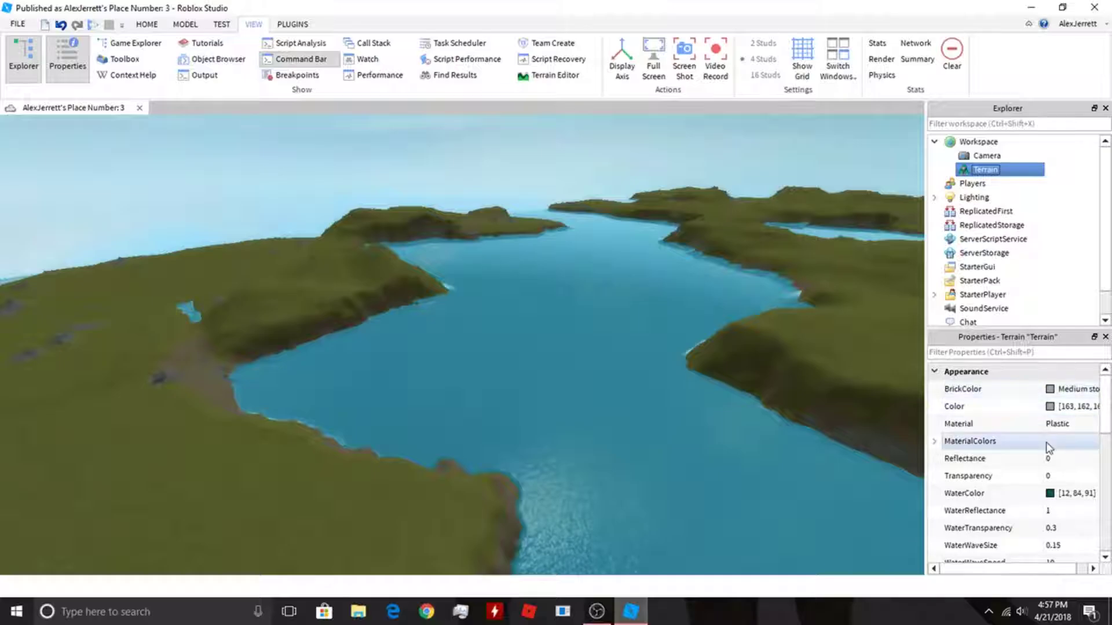
pyautogui.click(1049, 494)
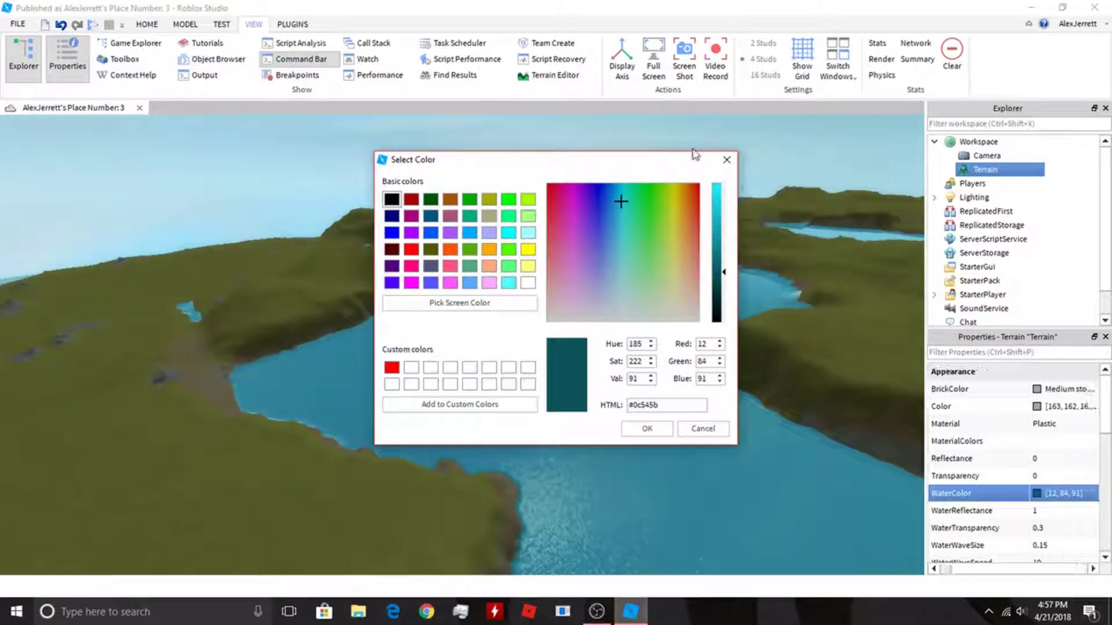
pyautogui.moveTo(671, 165); pyautogui.dragTo(381, 186)
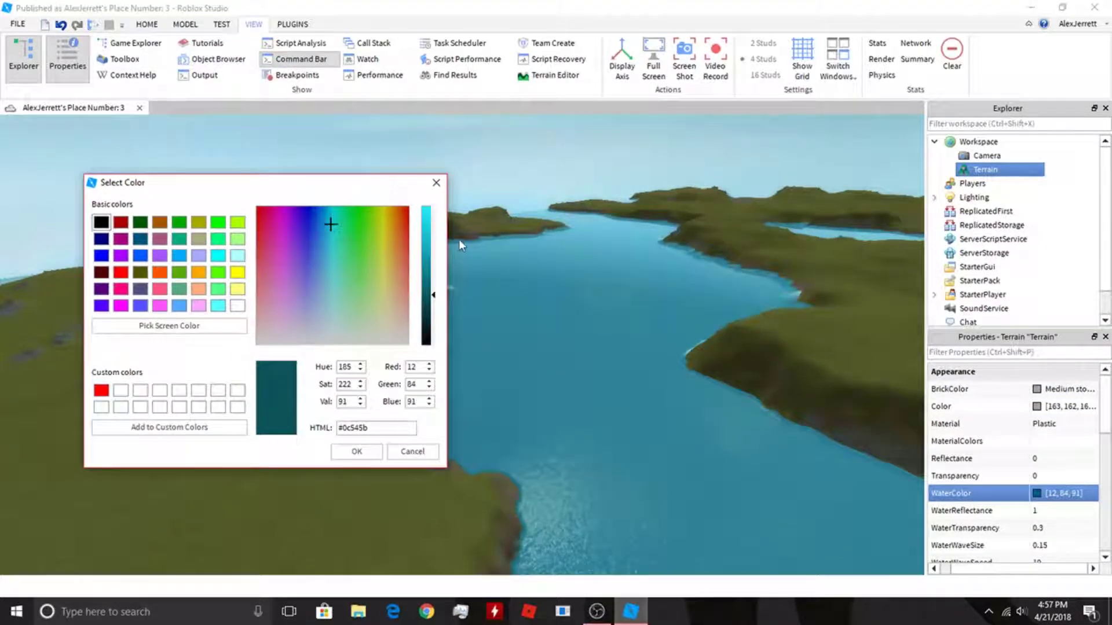
pyautogui.click(427, 257)
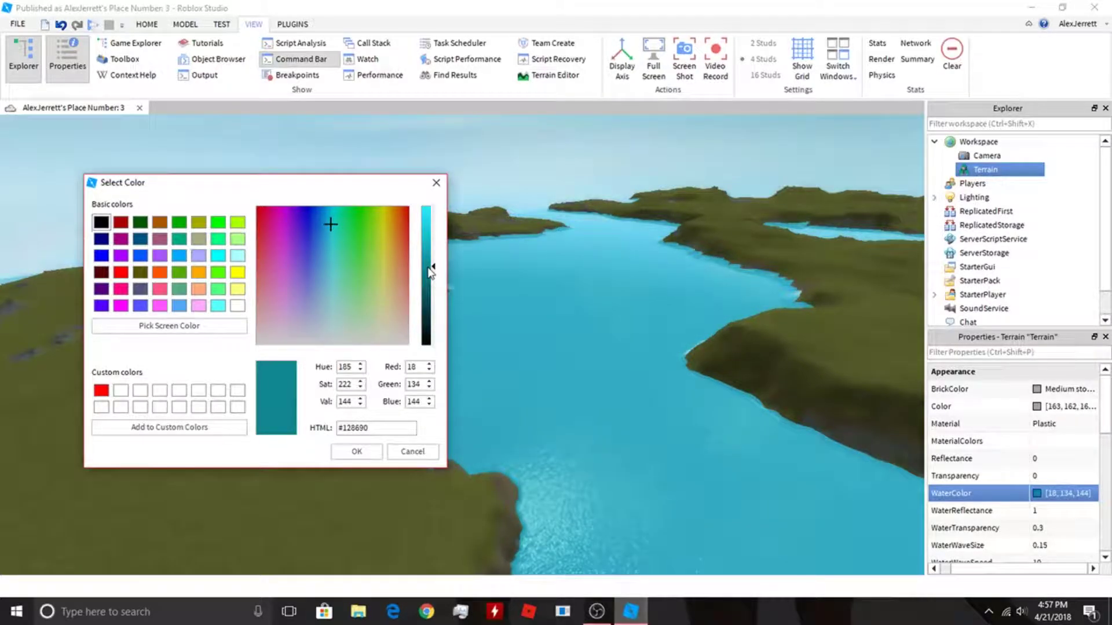
pyautogui.click(356, 451)
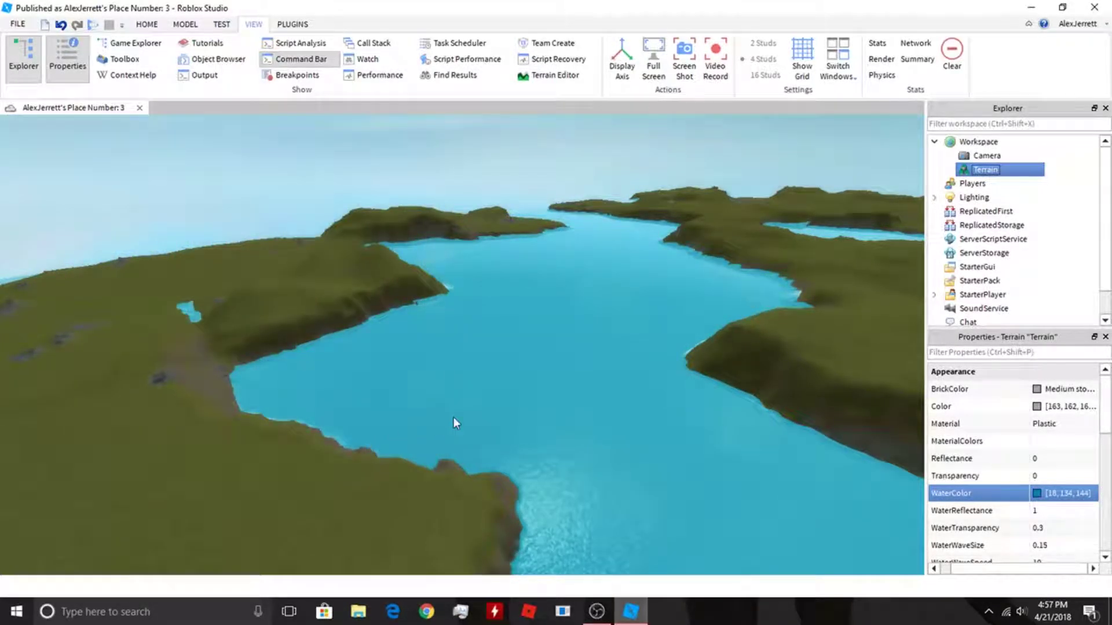
# Set the Terrain's WaterTransparency to 0.4 and WaterWaveSize to 1.
pyautogui.scroll(-3, 1051, 515)
pyautogui.click(1040, 459)
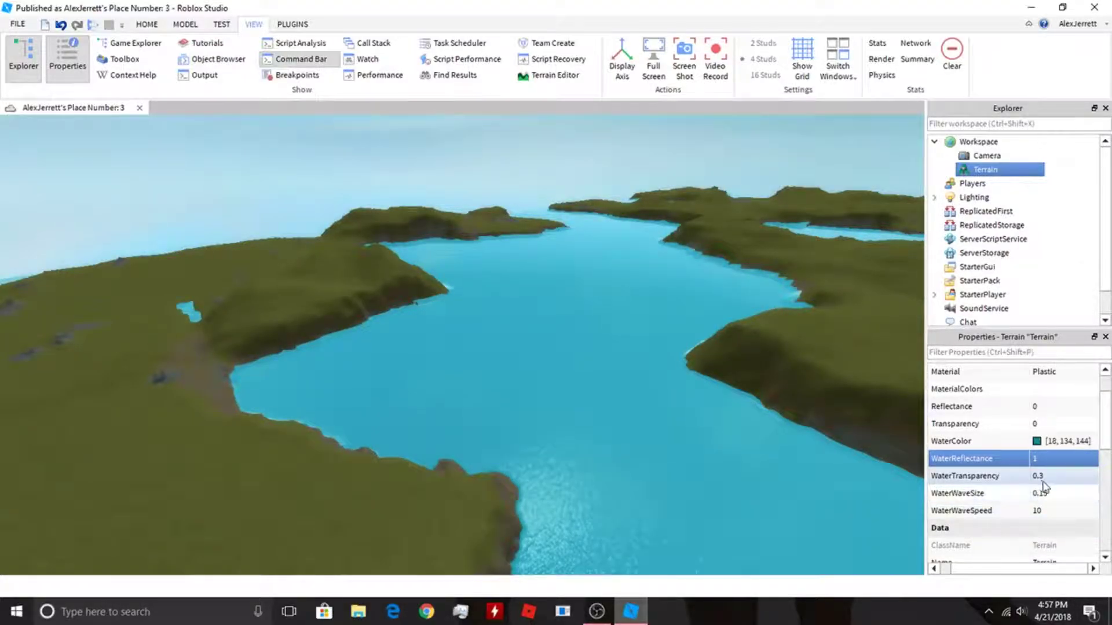
pyautogui.click(1040, 476)
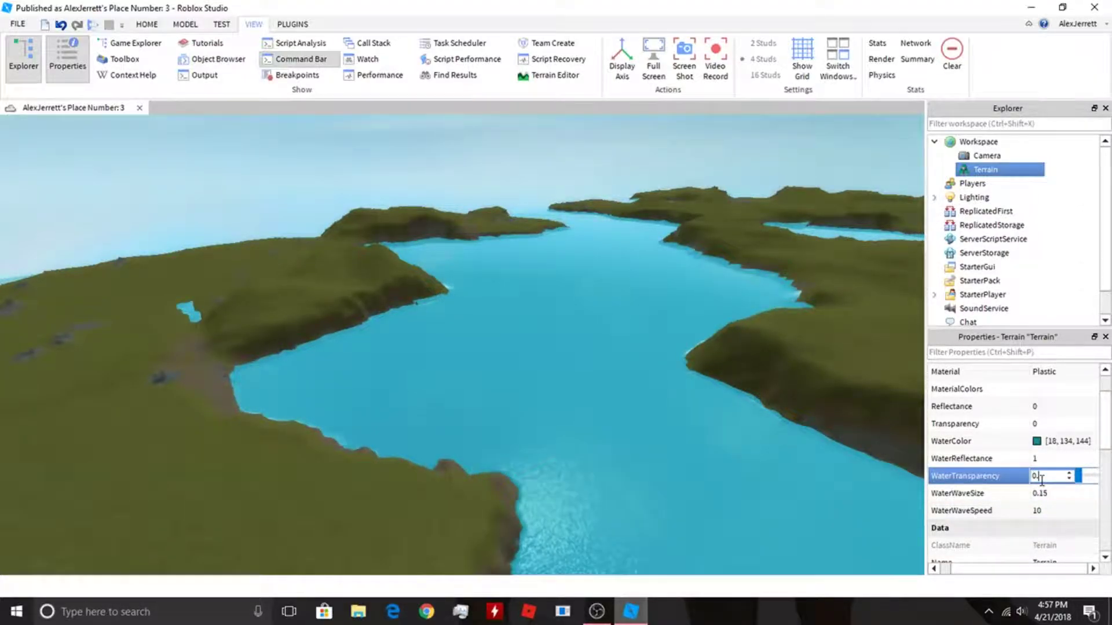
pyautogui.click(1075, 495)
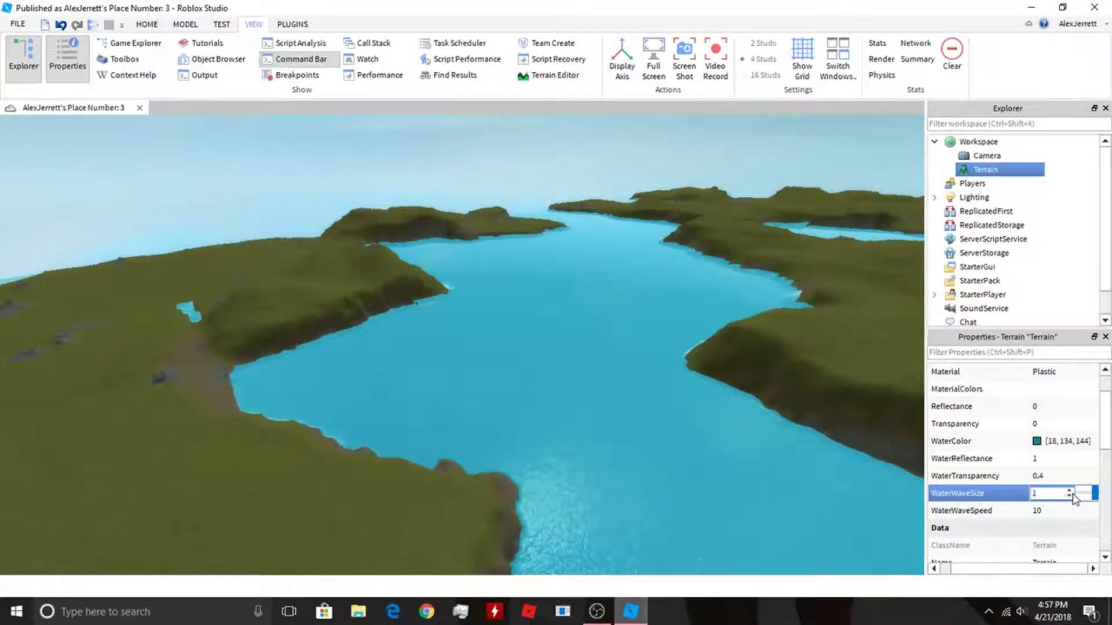
pyautogui.scroll(10, 748, 355)
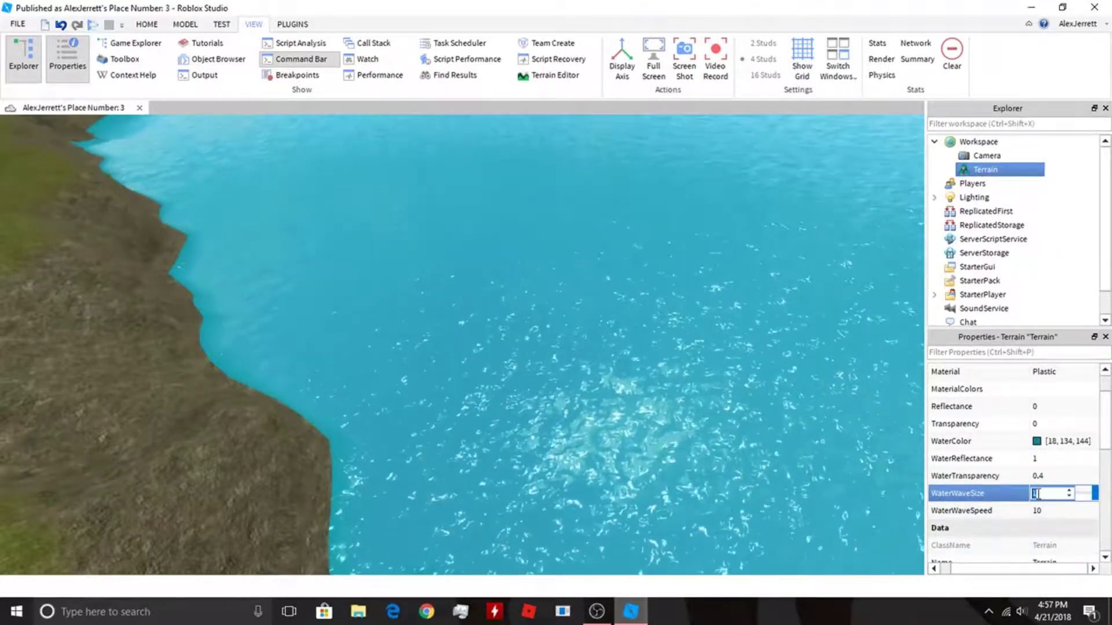
pyautogui.scroll(-5, 650, 371)
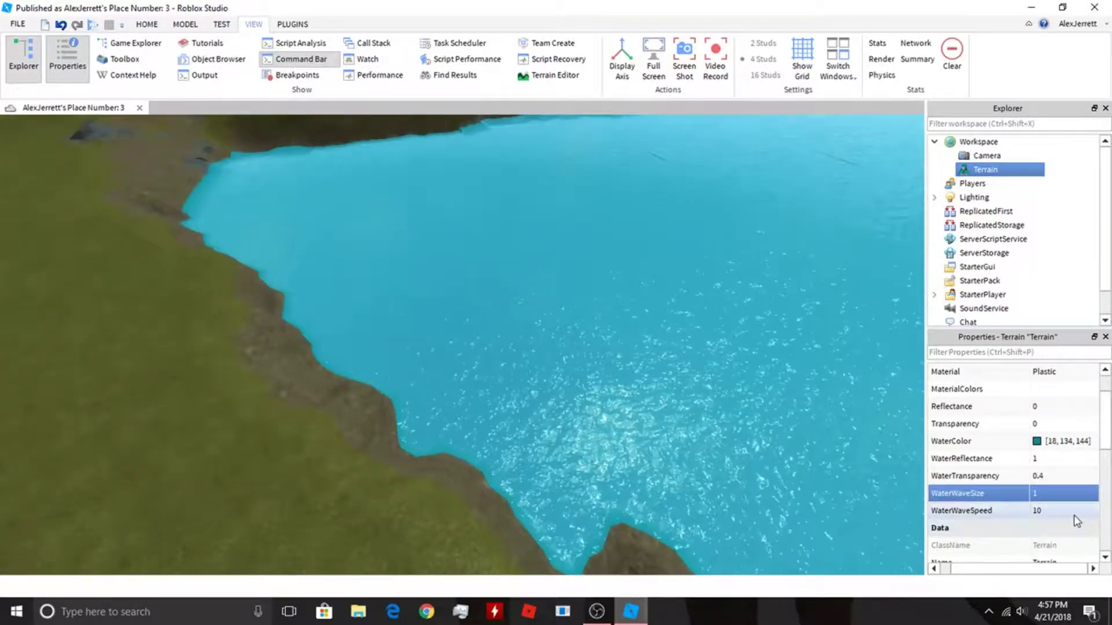
# Set the Terrain's WaterWaveSpeed to 5.
pyautogui.click(1041, 511)
pyautogui.write('5')
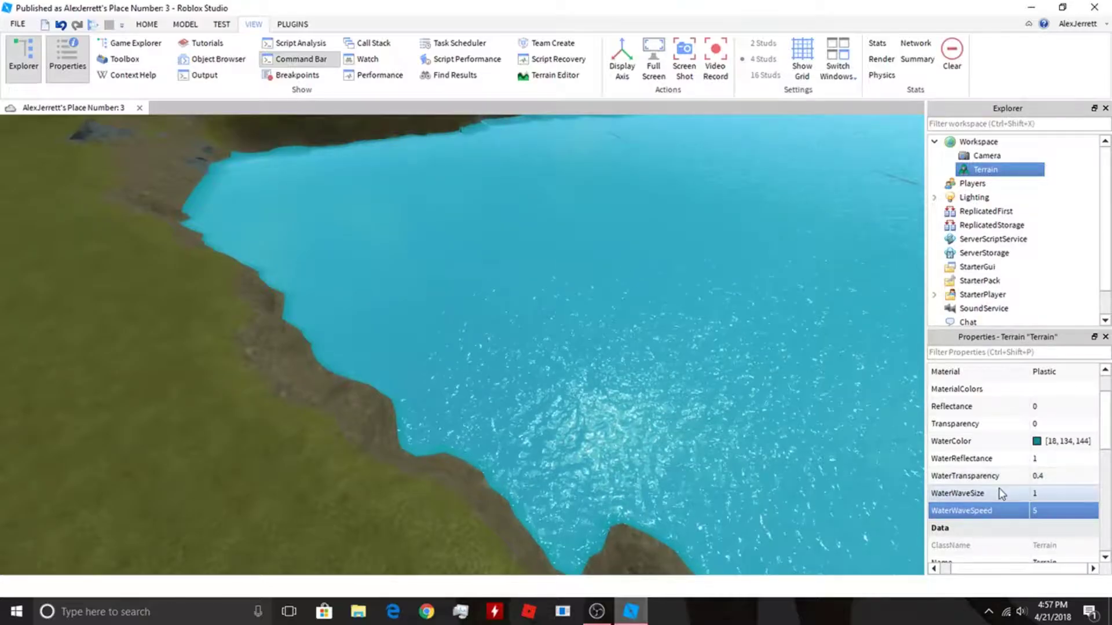
pyautogui.scroll(3, 814, 408)
pyautogui.scroll(1, 1070, 425)
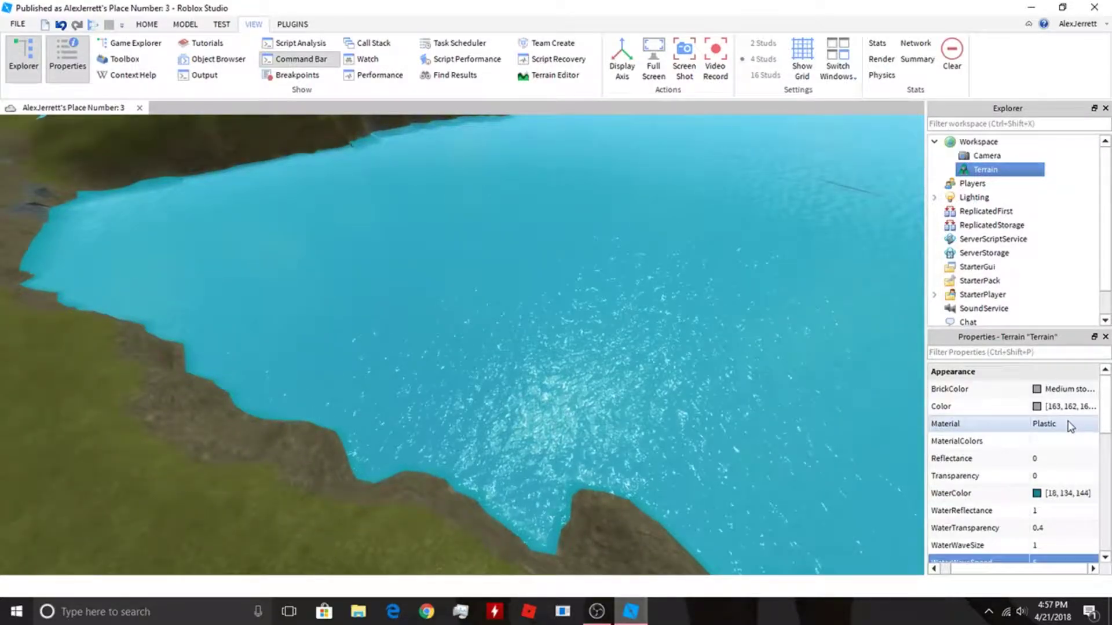
pyautogui.scroll(-7, 1070, 426)
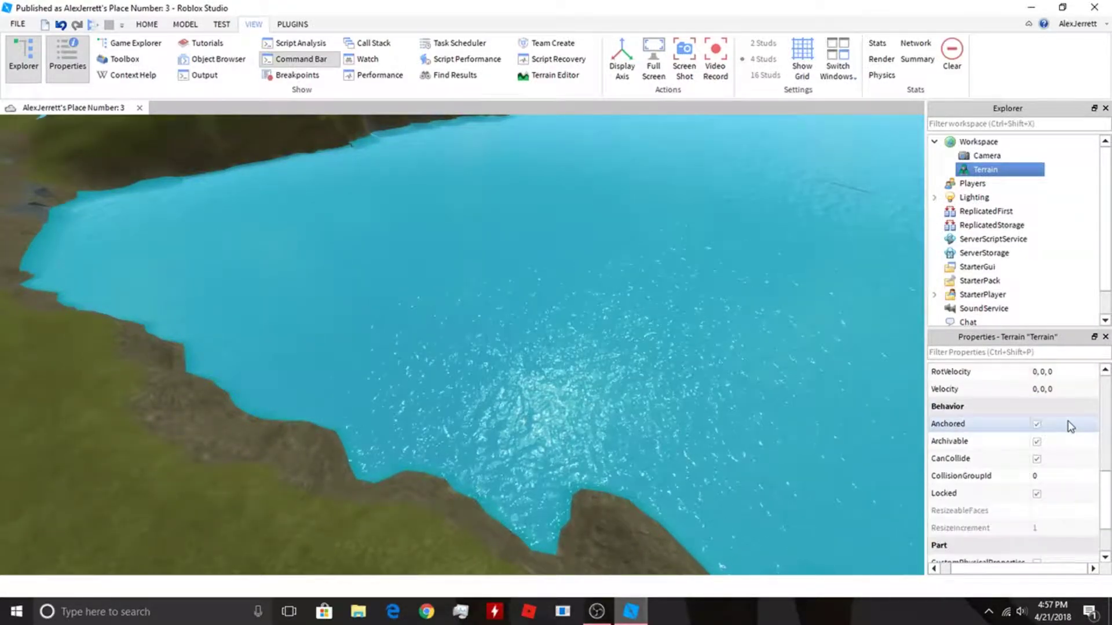
# Playtest the place and move the character into the lake to examine the water's colour, reflections and waves.
pyautogui.moveTo(557, 366); pyautogui.dragTo(558, 367, button='right')
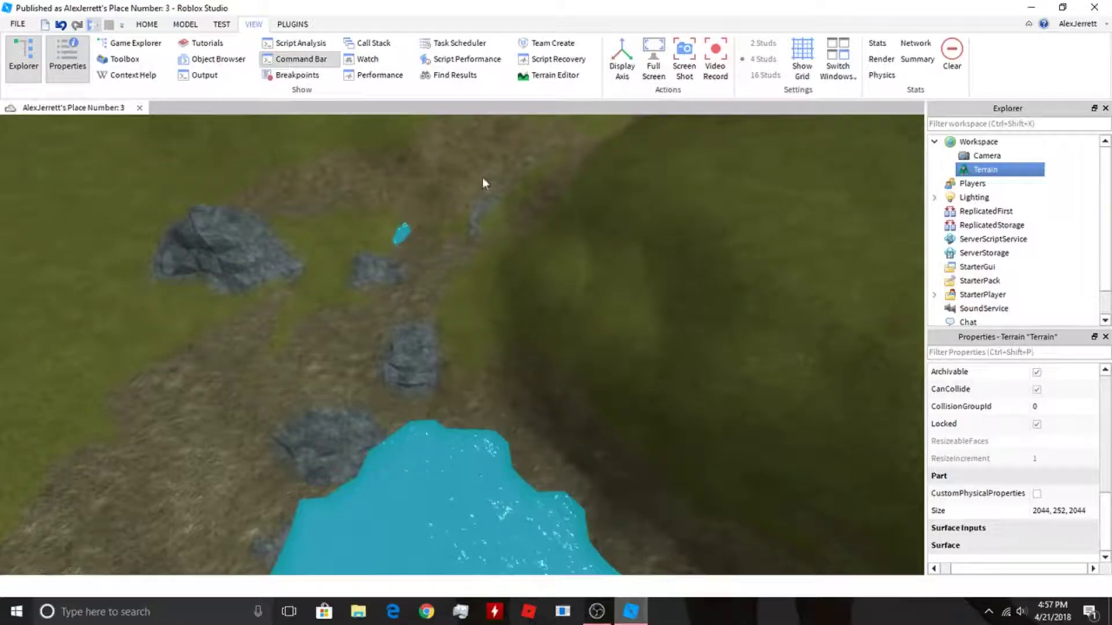
pyautogui.press('F5')
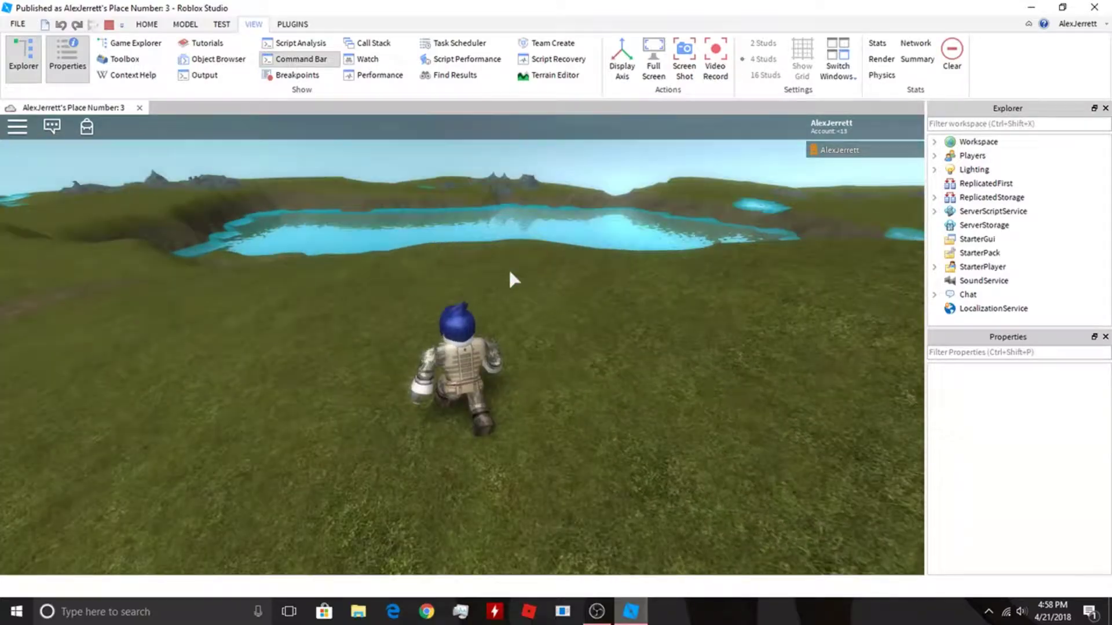
pyautogui.press('w')
pyautogui.scroll(-5, 509, 269)
pyautogui.moveTo(509, 270); pyautogui.dragTo(513, 280, button='right')
pyautogui.press('w')
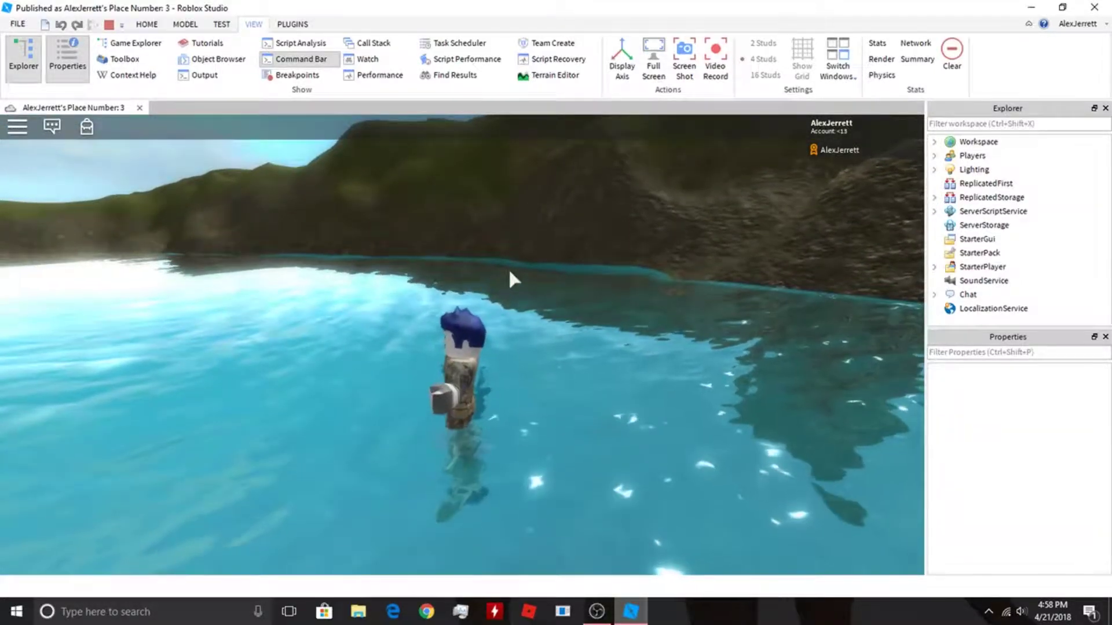
pyautogui.moveTo(509, 271); pyautogui.dragTo(509, 271, button='right')
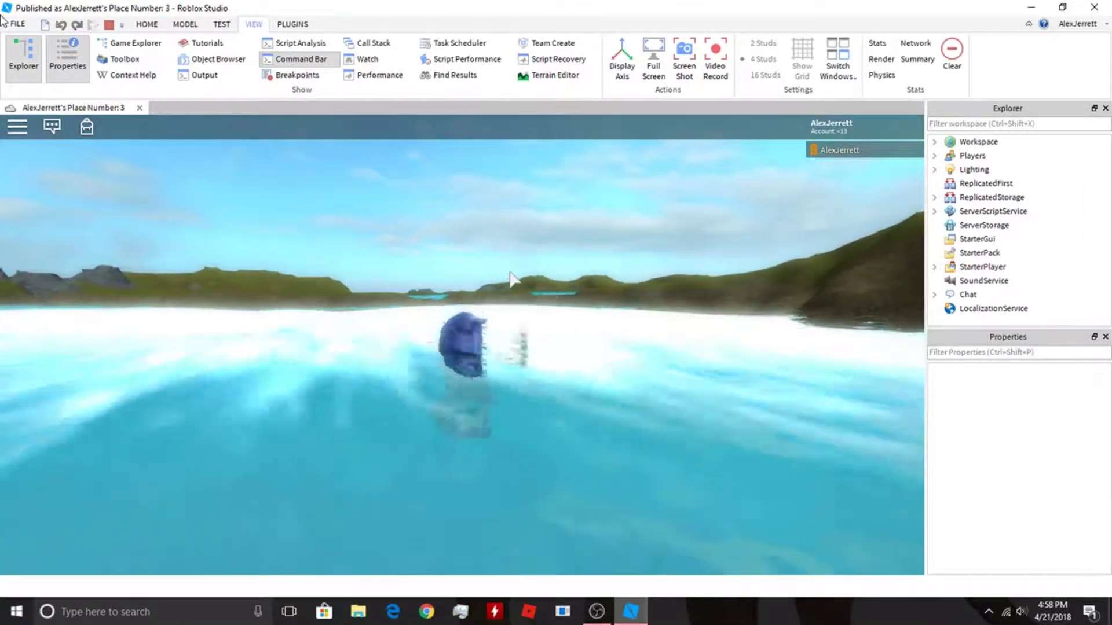
# Move the character out of the lake onto the hillside to examine the ground textures, shadows and sun glare.
pyautogui.moveTo(338, 282); pyautogui.dragTo(337, 280, button='right')
pyautogui.press('w')
pyautogui.scroll(3, 339, 283)
pyautogui.scroll(5, 337, 280)
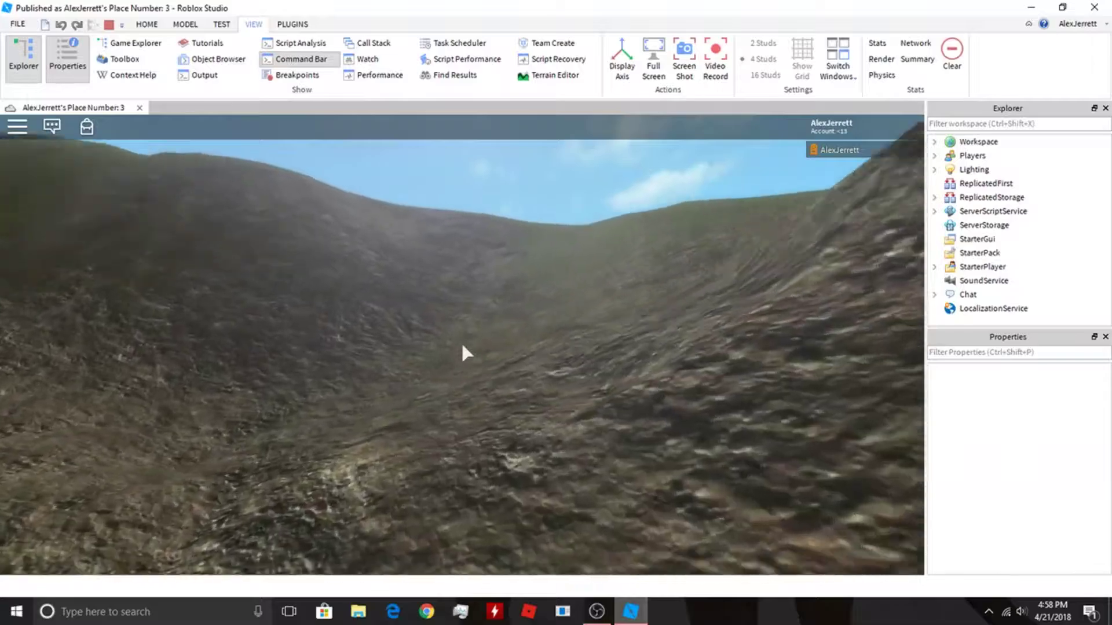
pyautogui.scroll(-3, 462, 345)
pyautogui.moveTo(462, 346); pyautogui.dragTo(463, 345, button='right')
pyautogui.press('w')
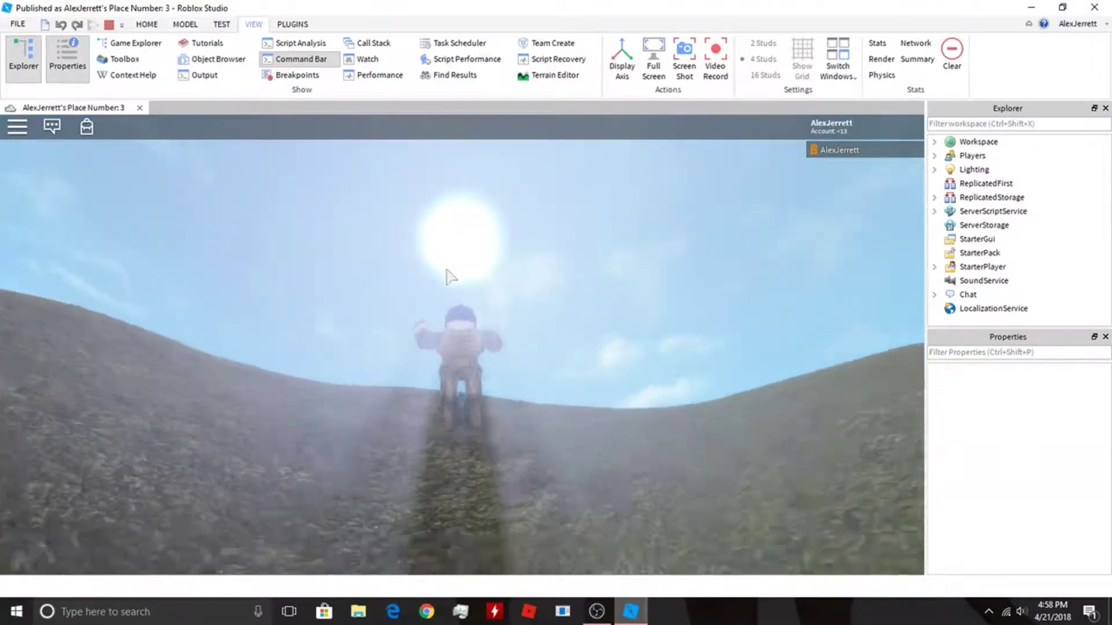
# Run the character across the hills and survey the lakes and surrounding terrain from a distant view.
pyautogui.press('space')
pyautogui.moveTo(480, 272); pyautogui.dragTo(514, 253, button='right')
pyautogui.press('w')
pyautogui.press('w')
pyautogui.press('w')
pyautogui.press('w')
pyautogui.press('w')
pyautogui.scroll(-10, 514, 254)
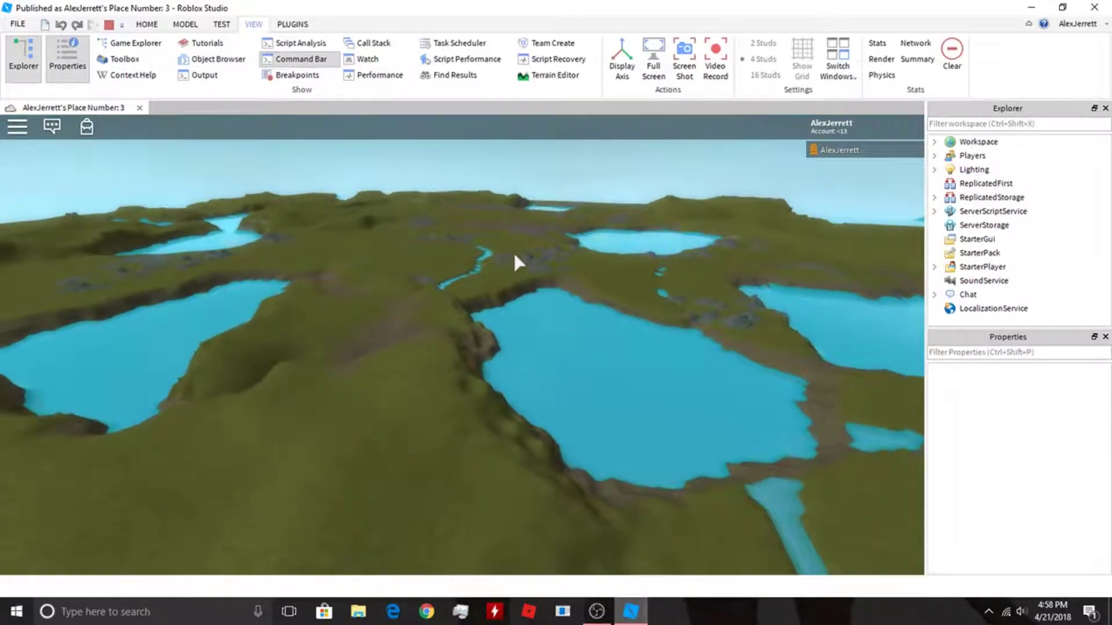
pyautogui.scroll(8, 515, 256)
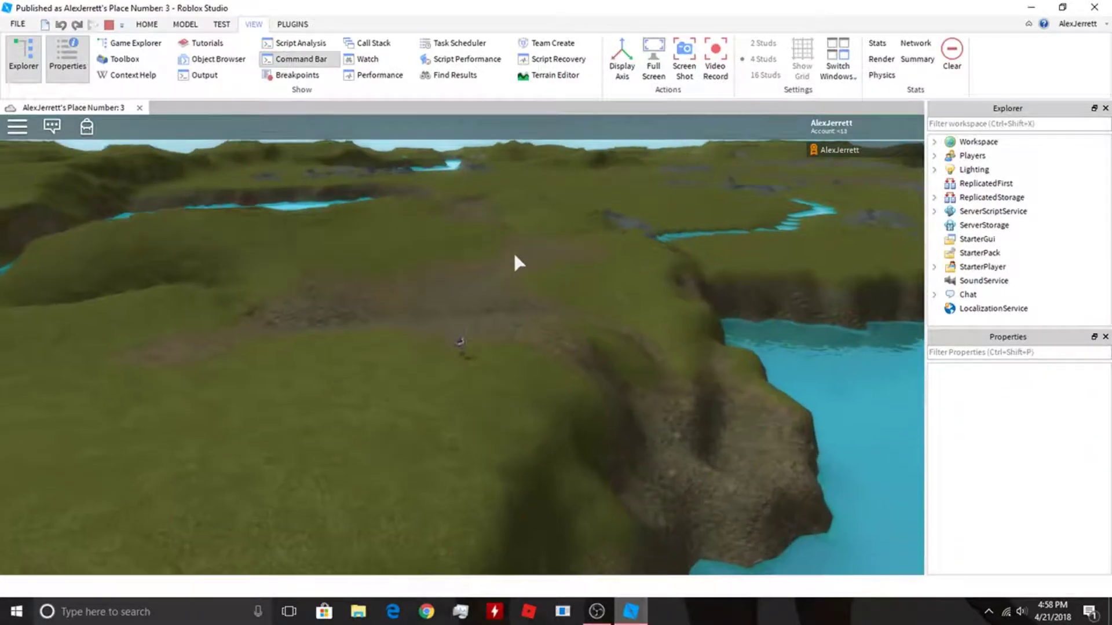
# Move the character over the grassland to the cliff beside a lake to inspect the shoreline and water from above.
pyautogui.moveTo(514, 253); pyautogui.dragTo(514, 255, button='right')
pyautogui.press('w')
pyautogui.press('w')
pyautogui.press('w')
pyautogui.press('w')
pyautogui.press('w')
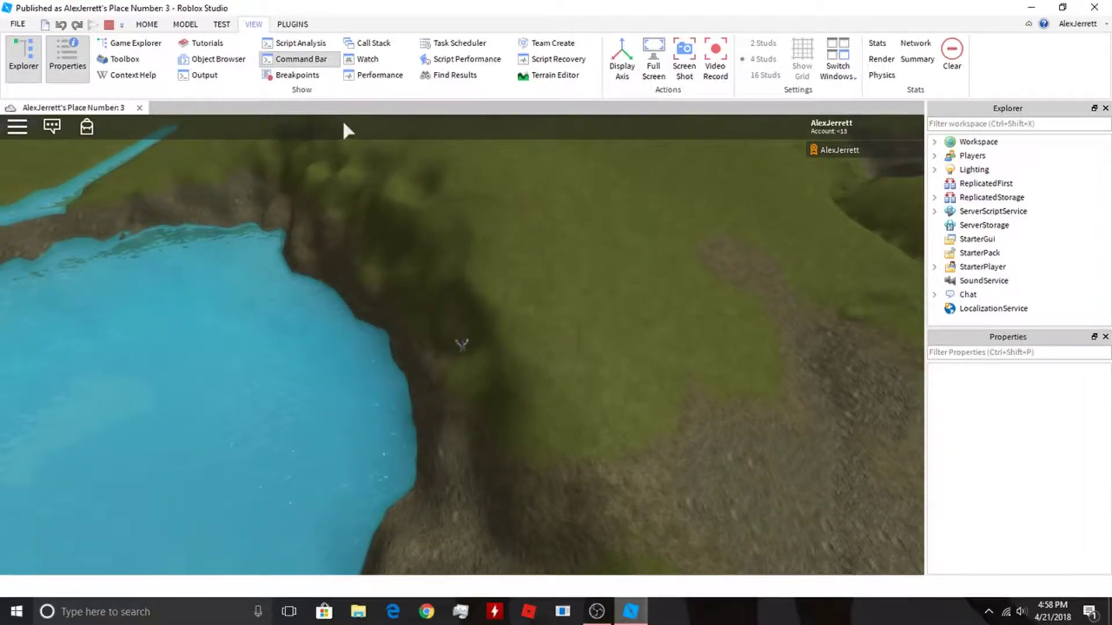
pyautogui.click(596, 612)
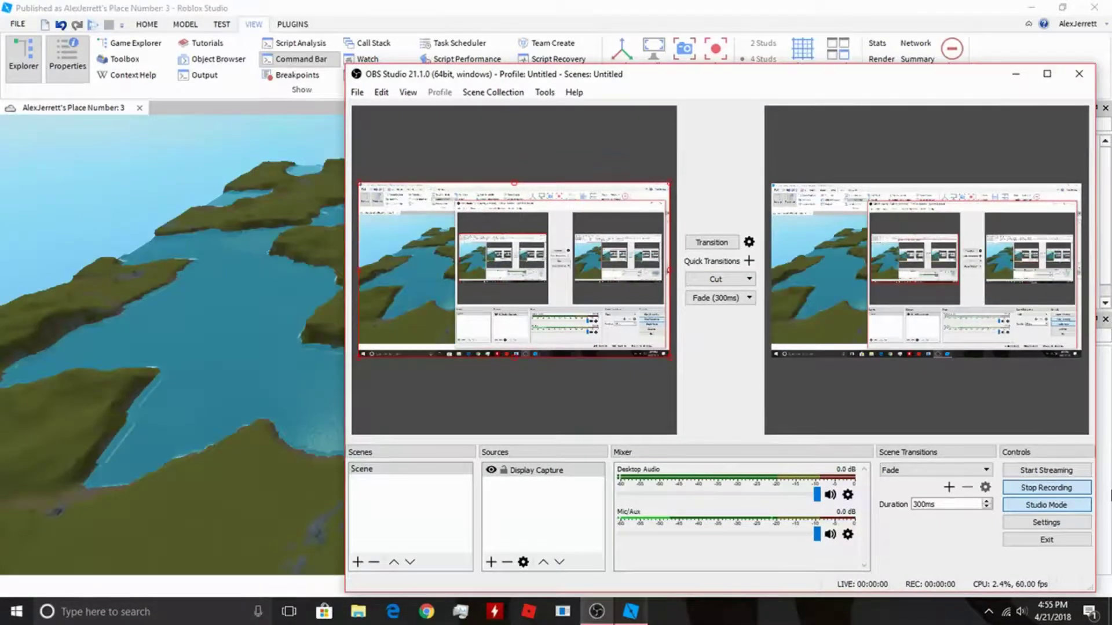